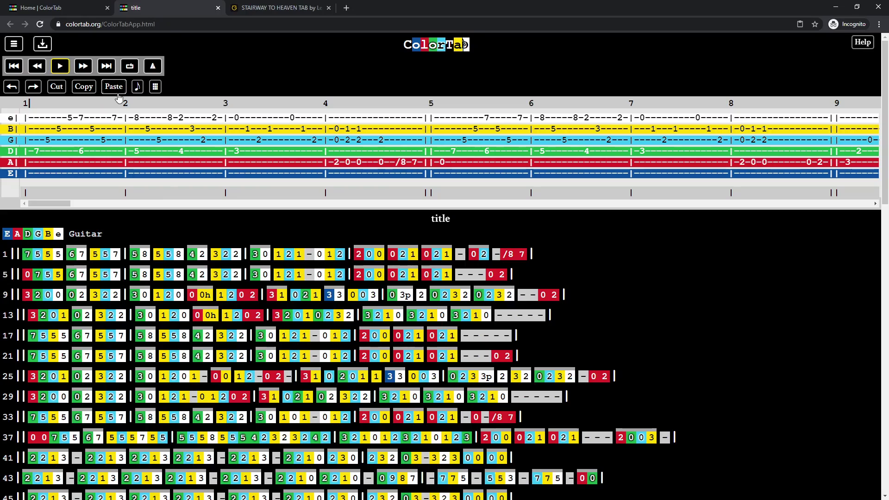
Step: Reduce the tab to bars 1 to 8 by copying them, reloading the page and pasting them into the empty editor
{"action": "left_click_drag", "start_coordinate": [28, 119], "coordinate": [833, 114]}
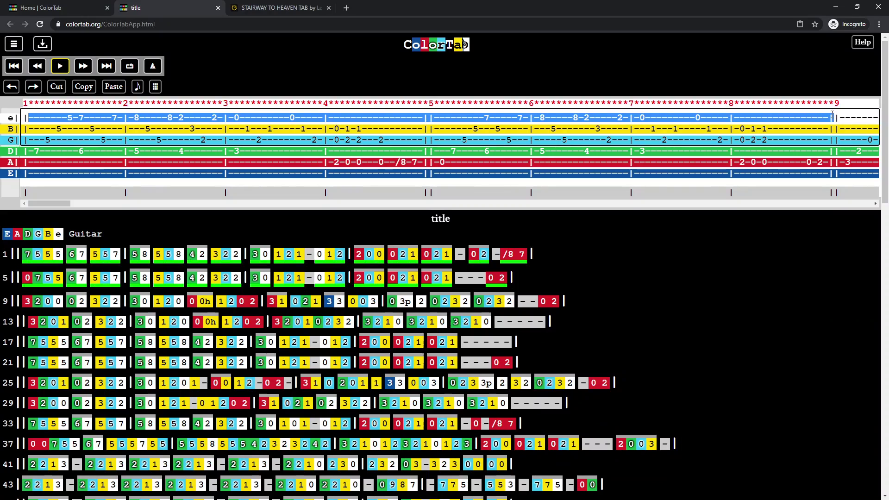
{"action": "left_click", "coordinate": [80, 87]}
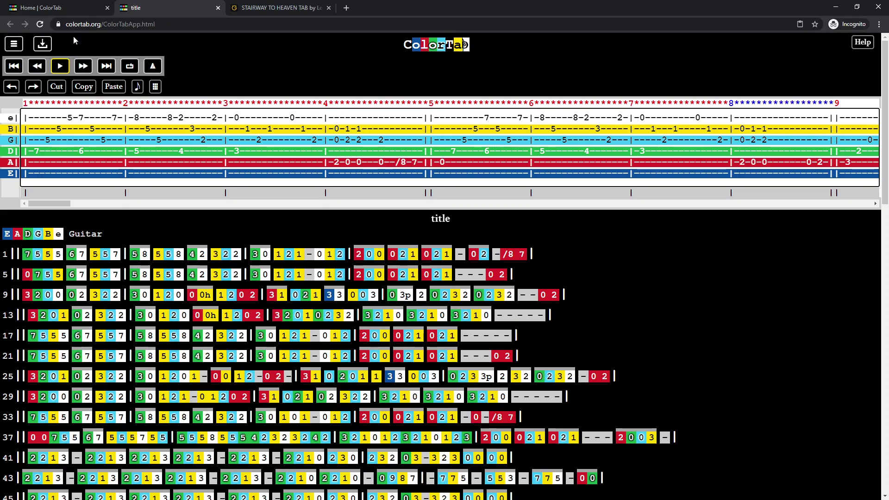
{"action": "left_click", "coordinate": [40, 24]}
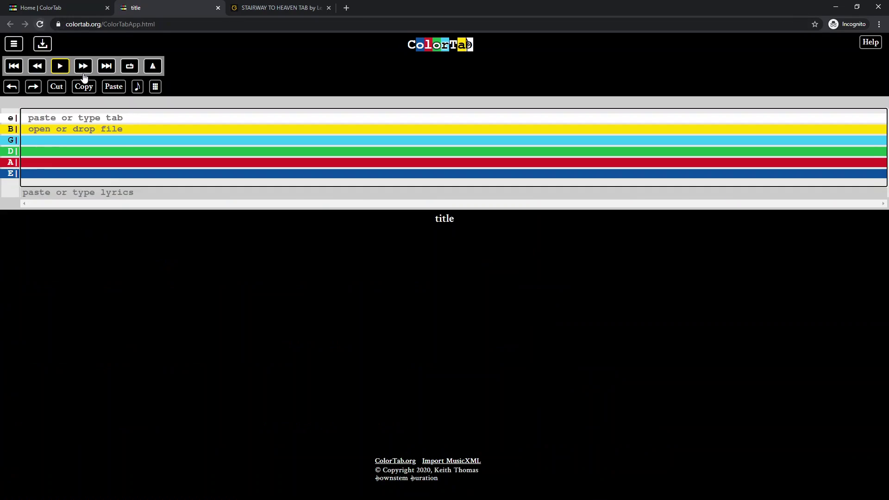
{"action": "left_click", "coordinate": [114, 87]}
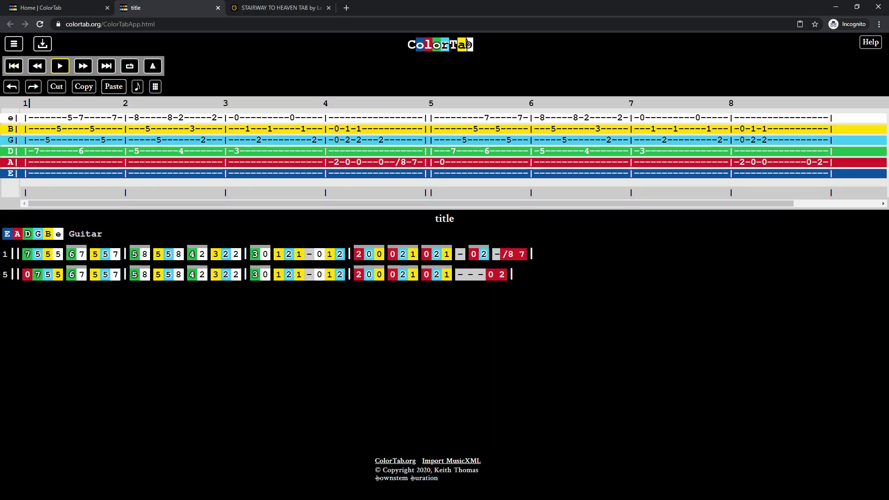
{"action": "key", "text": "alt+Tab"}
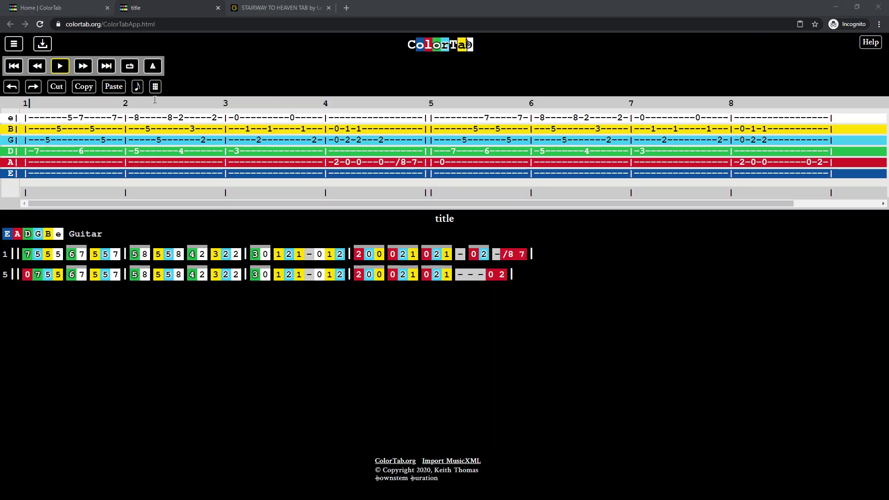
Step: Insert an eighth note on the low E string and a tempo mark of 75 on the A string at bar 1's start, and preview playback
{"action": "left_click", "coordinate": [158, 90]}
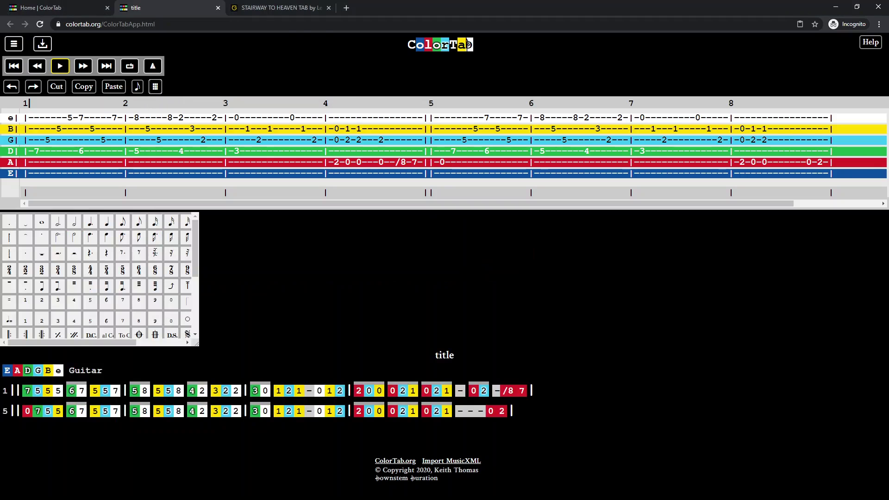
{"action": "left_click", "coordinate": [29, 173]}
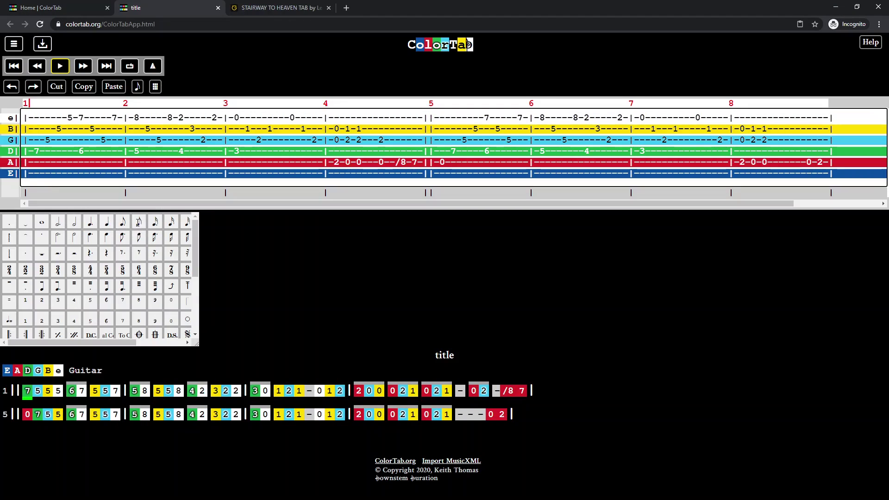
{"action": "left_click", "coordinate": [123, 221]}
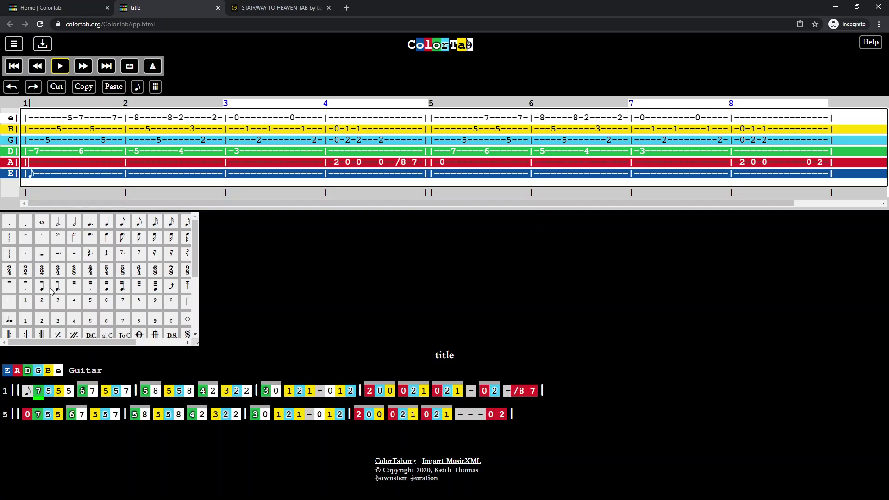
{"action": "scroll", "coordinate": [50, 301], "scroll_direction": "down", "scroll_amount": 2}
{"action": "left_click", "coordinate": [10, 228]}
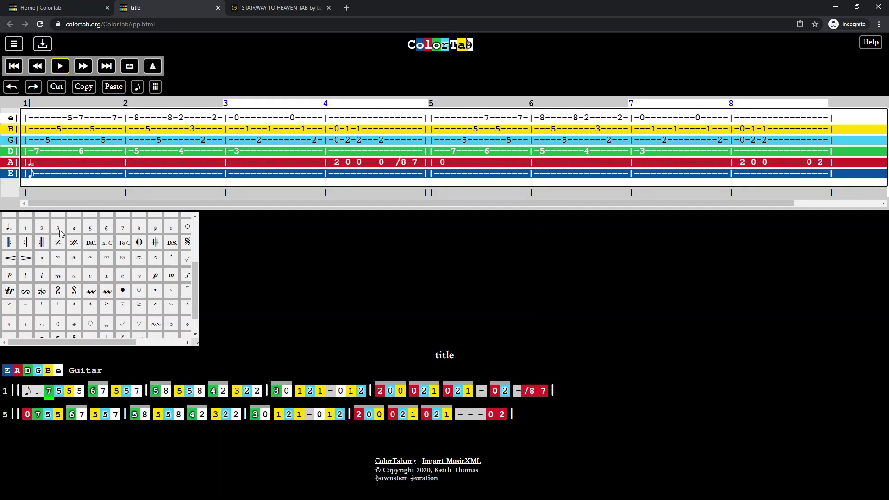
{"action": "left_click", "coordinate": [123, 225]}
{"action": "left_click", "coordinate": [90, 227]}
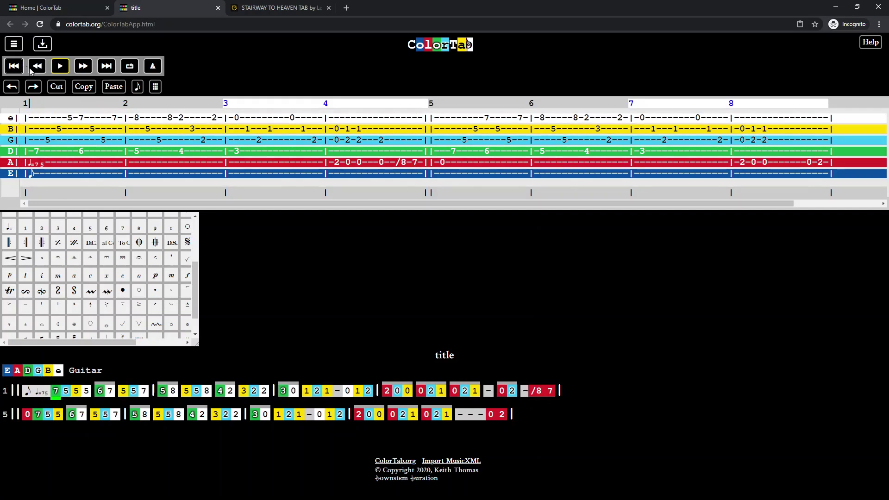
{"action": "left_click", "coordinate": [59, 69]}
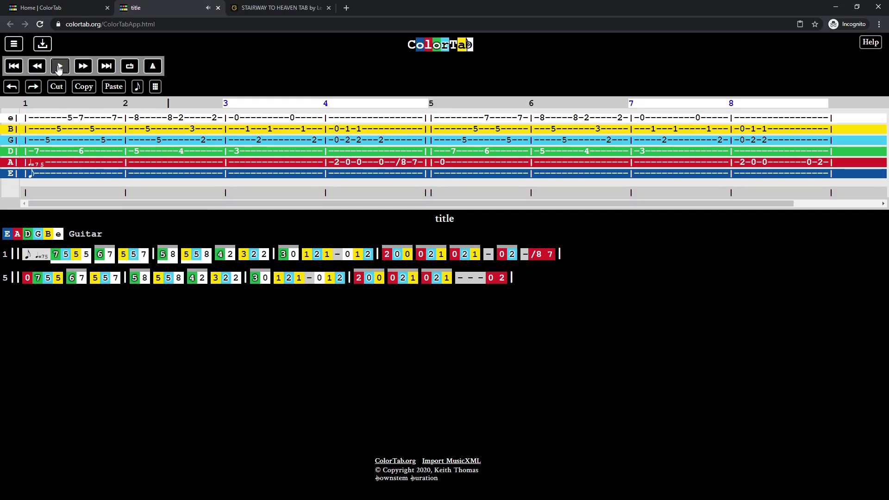
{"action": "left_click", "coordinate": [59, 68]}
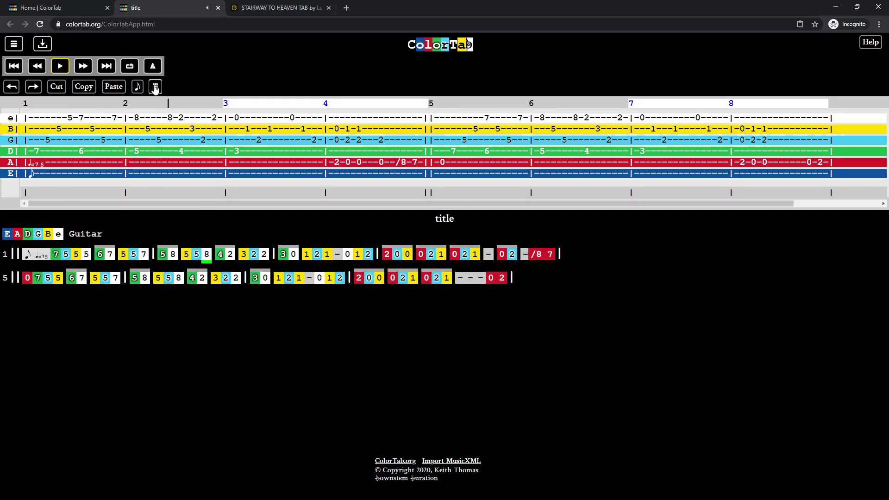
Step: Insert a quarter note after the second 1 on the B string in bars 3 and 7, and a dotted quarter after the A string's second 0 in bar 4
{"action": "left_click", "coordinate": [155, 88]}
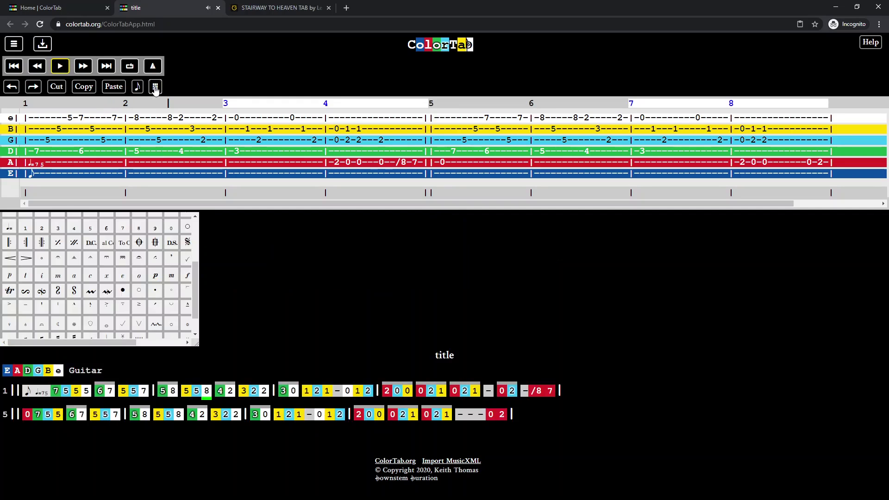
{"action": "left_click", "coordinate": [273, 130]}
{"action": "scroll", "coordinate": [122, 278], "scroll_direction": "up", "scroll_amount": 3}
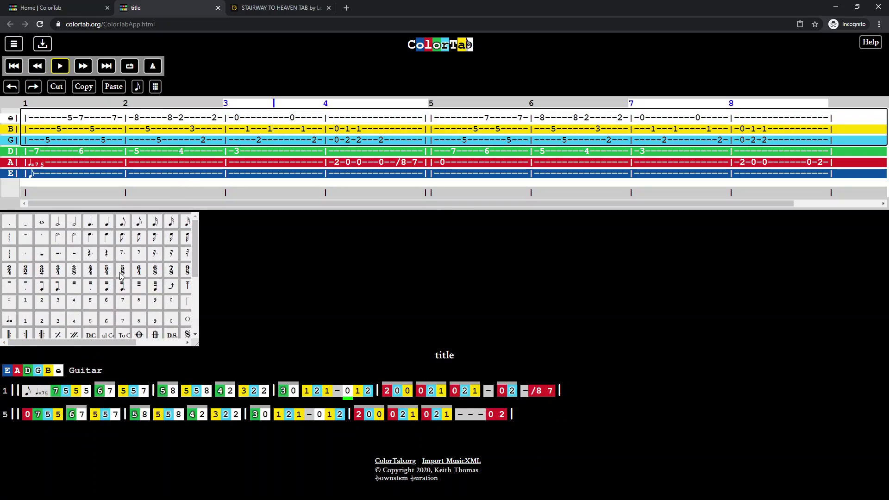
{"action": "left_click", "coordinate": [107, 223]}
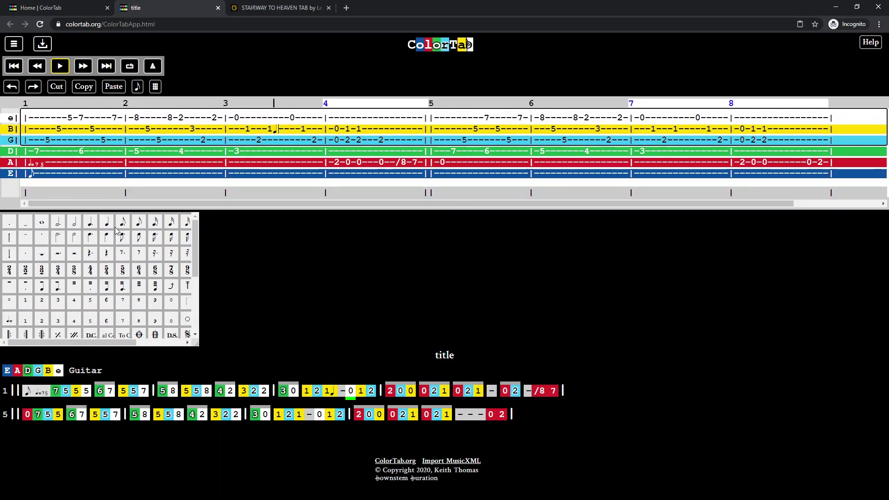
{"action": "left_click", "coordinate": [359, 163]}
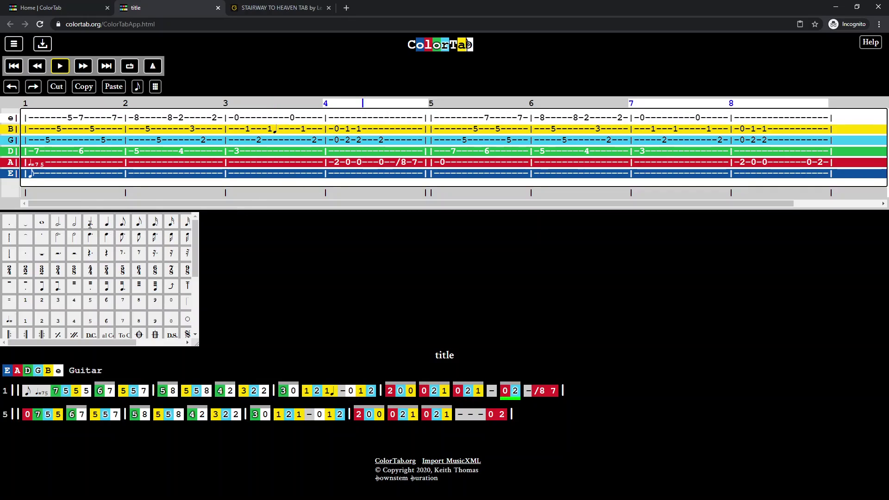
{"action": "left_click", "coordinate": [90, 223]}
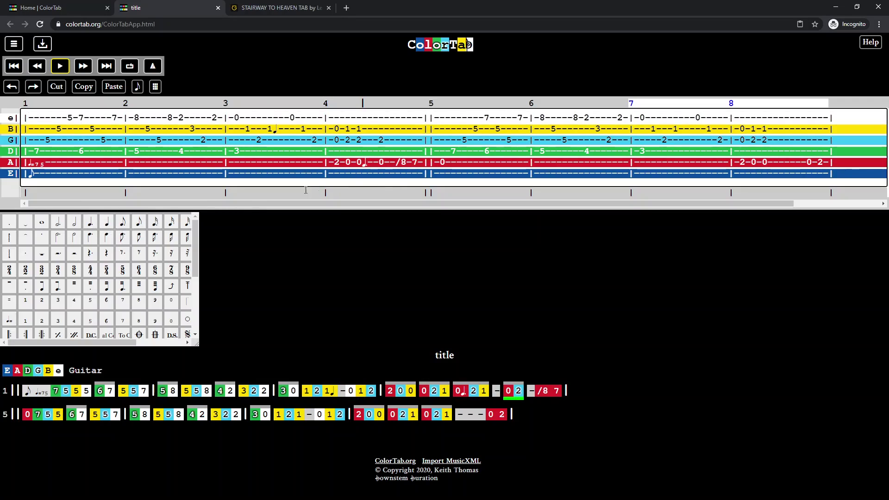
{"action": "left_click", "coordinate": [683, 125]}
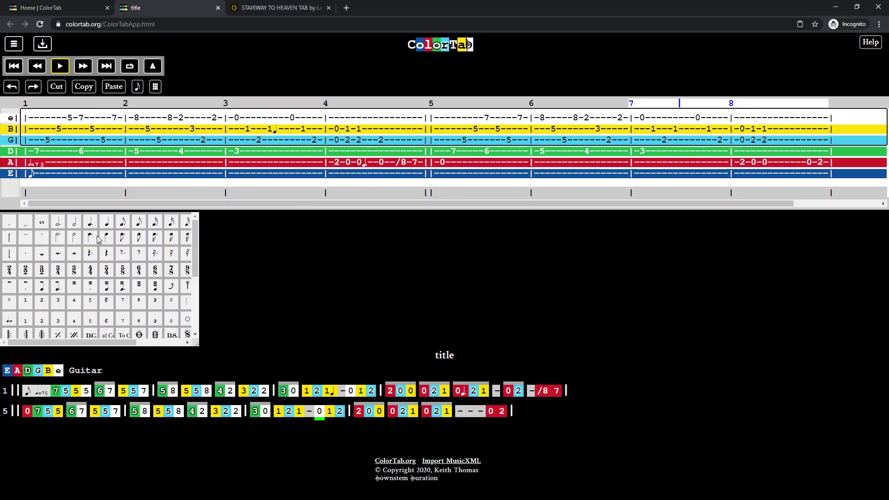
{"action": "left_click", "coordinate": [107, 223]}
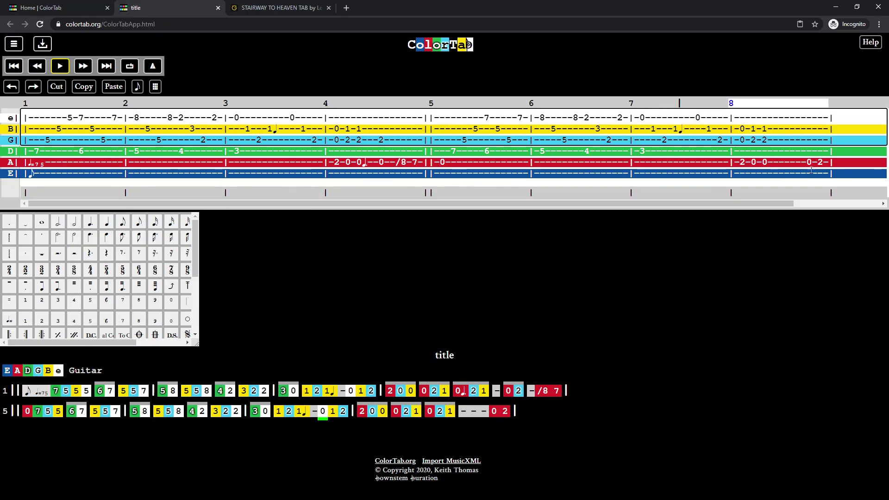
Step: Remove the final 0 and 2 from the A string in bar 8 and insert a dotted half note after the second 0
{"action": "left_click", "coordinate": [764, 172]}
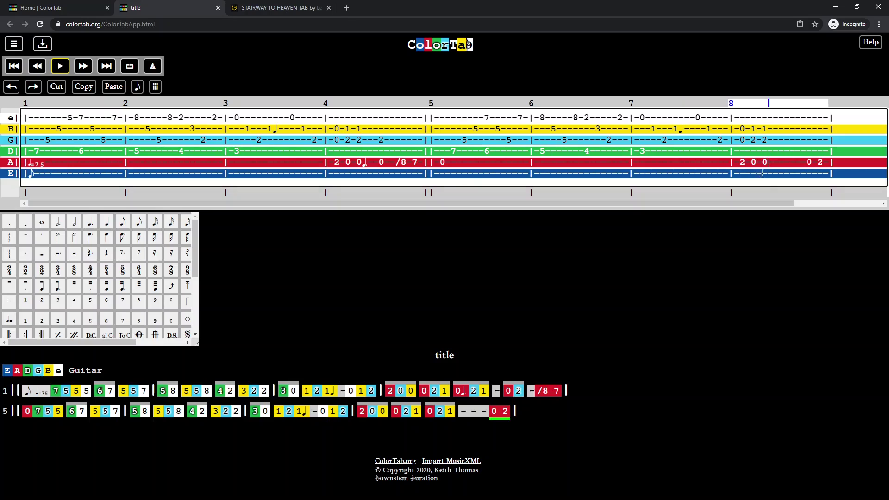
{"action": "left_click", "coordinate": [805, 162]}
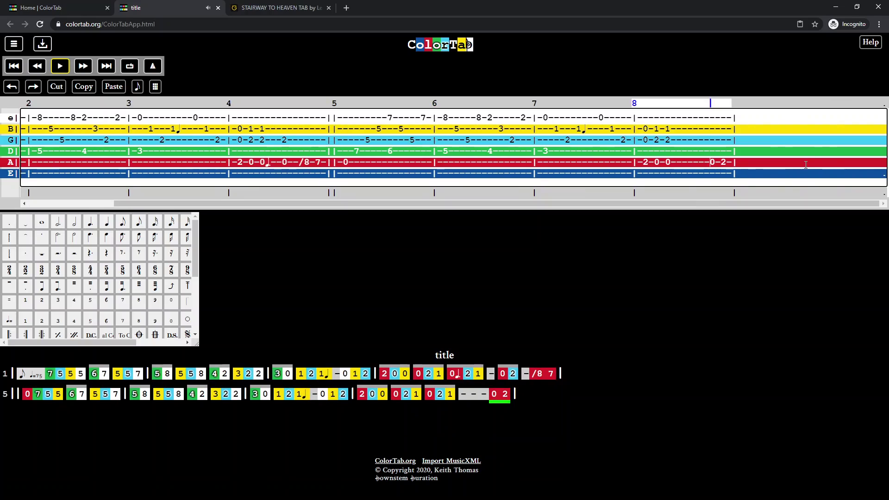
{"action": "key", "text": "Delete"}
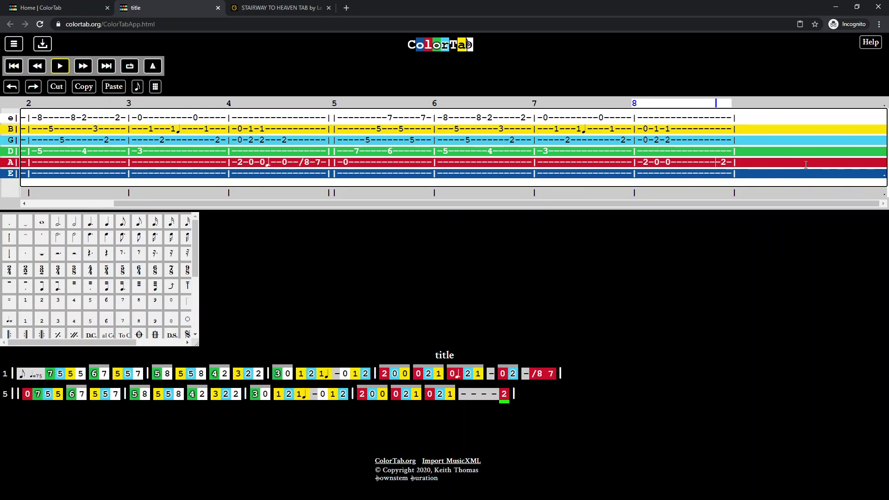
{"action": "key", "text": "Delete"}
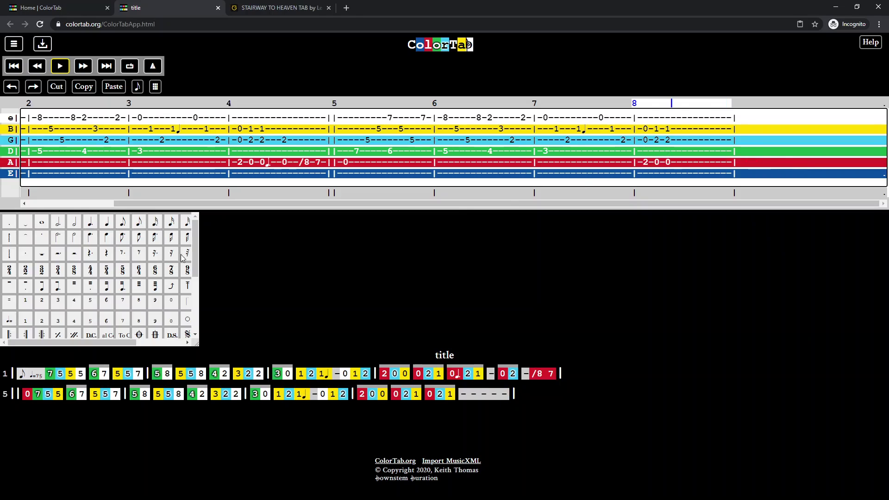
{"action": "left_click", "coordinate": [62, 225]}
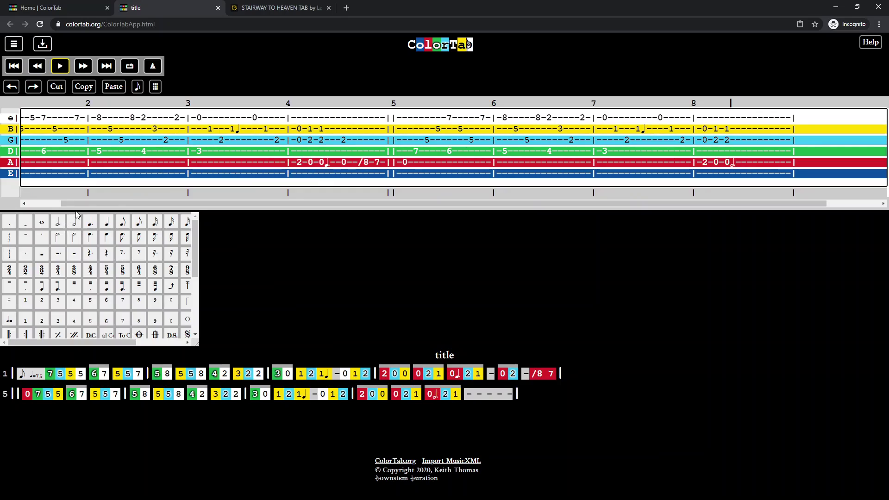
Step: Return to the start of the tab and play it back to check the note durations
{"action": "left_click", "coordinate": [87, 205]}
{"action": "left_click_drag", "start_coordinate": [87, 205], "coordinate": [54, 205]}
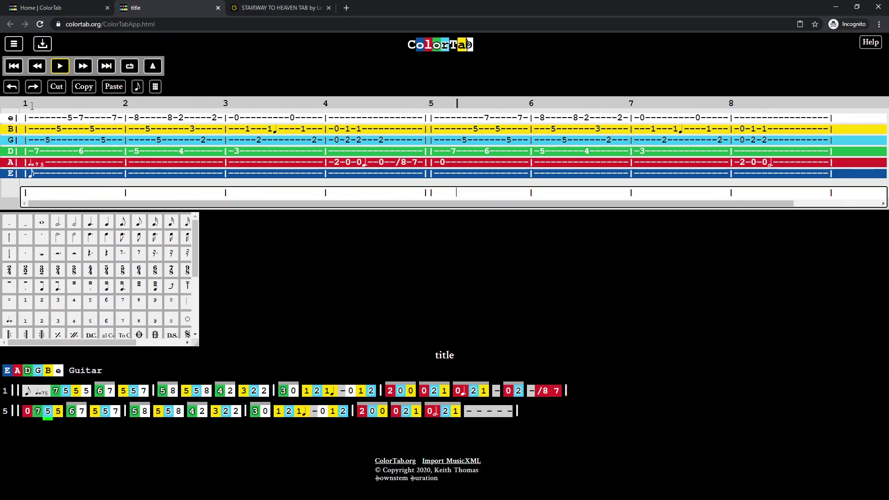
{"action": "left_click", "coordinate": [14, 67]}
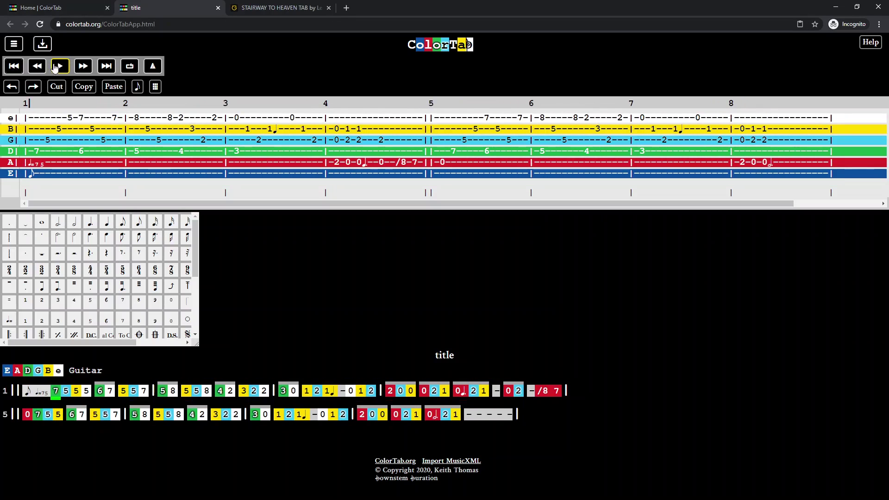
{"action": "left_click", "coordinate": [61, 67]}
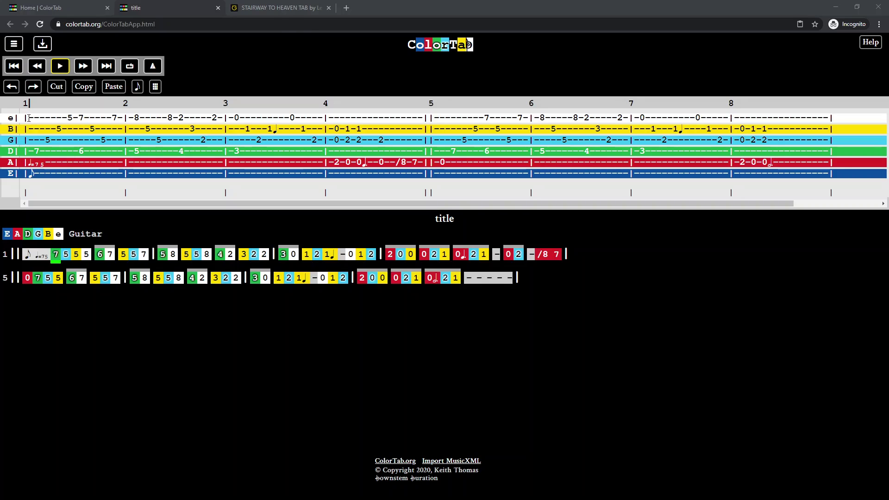
Step: Insert a downstem eighth note at the start of bar 1 on the high e string
{"action": "left_click", "coordinate": [52, 123]}
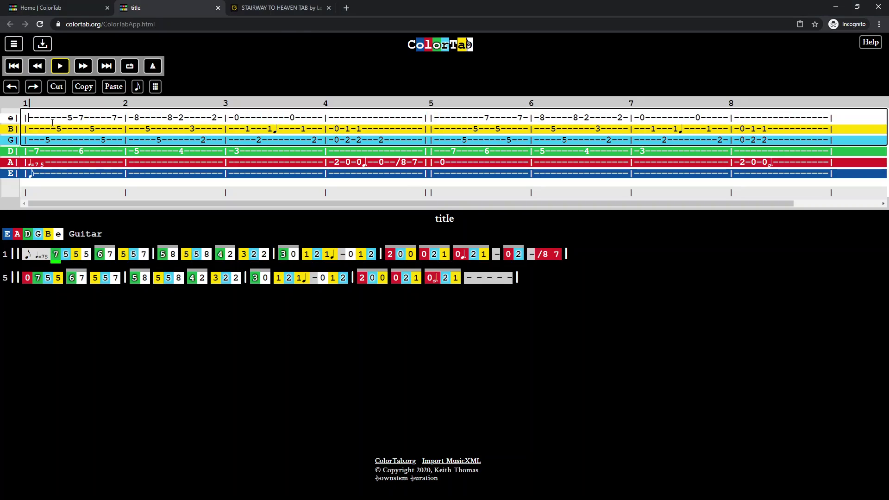
{"action": "left_click", "coordinate": [156, 87]}
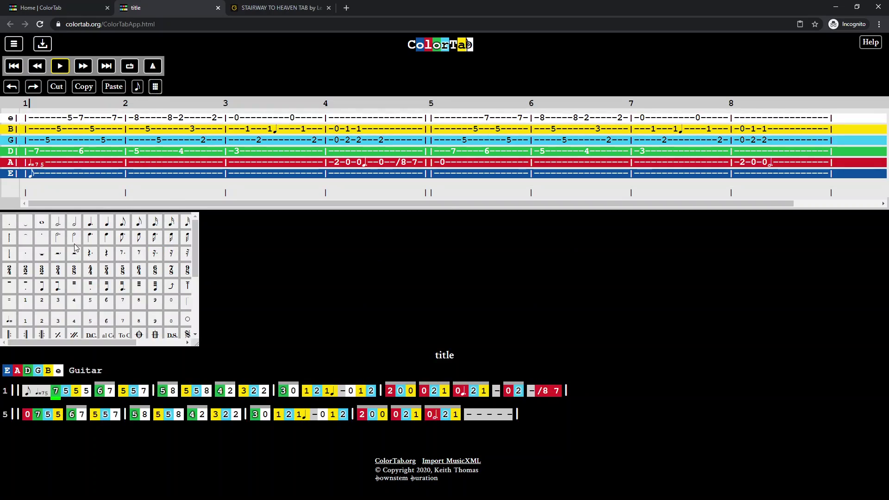
{"action": "left_click", "coordinate": [139, 237]}
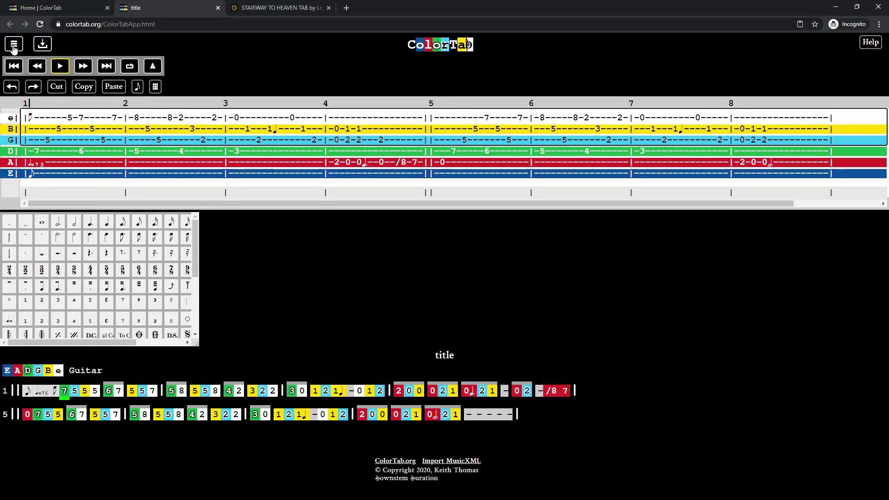
Step: Play the tab from the beginning to hear the downstem duration, and pause the playback
{"action": "left_click", "coordinate": [16, 67]}
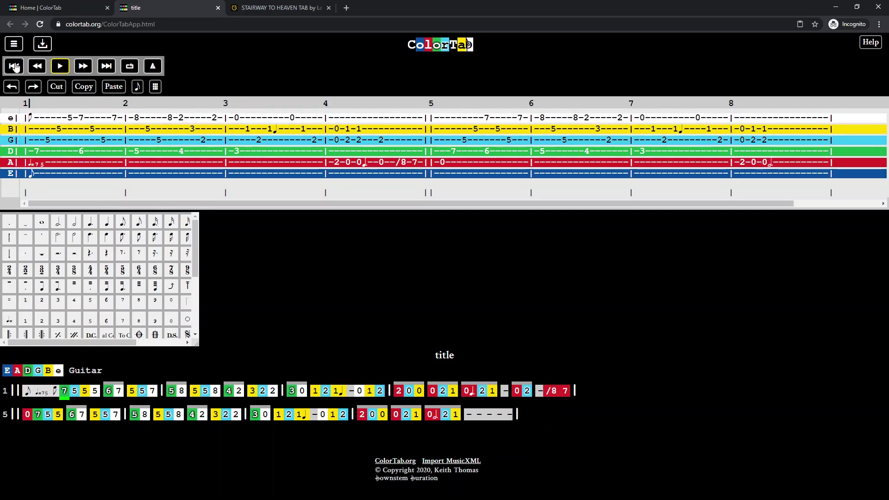
{"action": "left_click", "coordinate": [60, 69]}
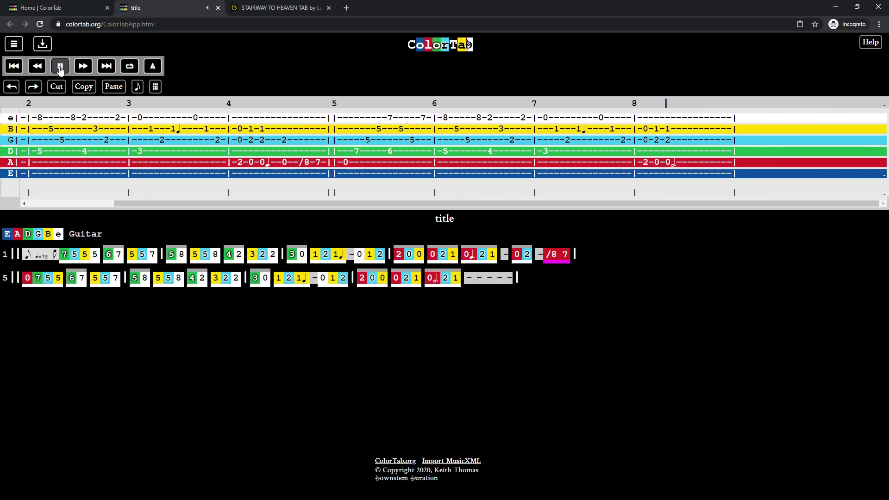
{"action": "left_click", "coordinate": [60, 68]}
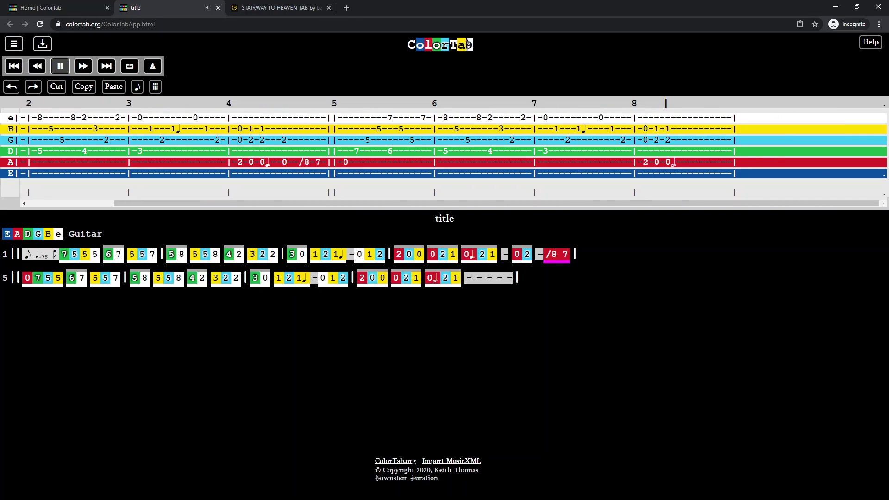